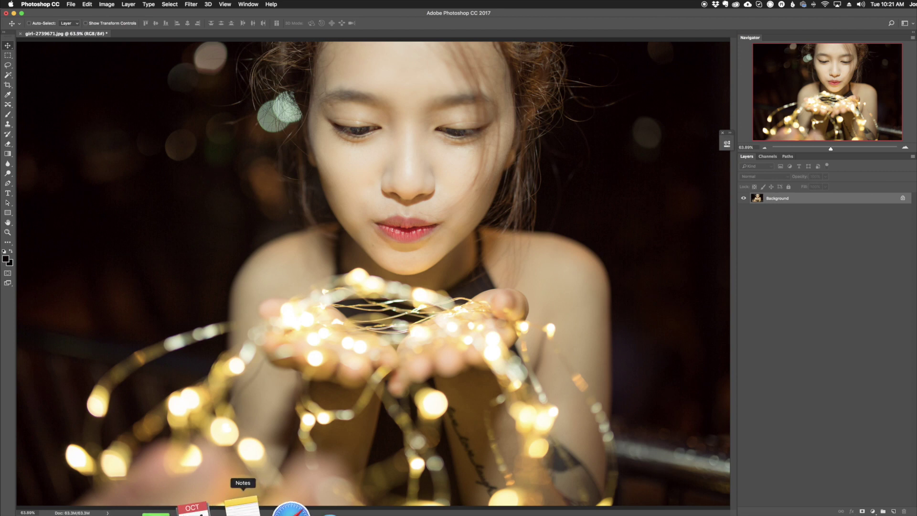
- Open the Bokeh folder in Finder and show its images as icon thumbnails
{"action": "left_click", "coordinate": [243, 503]}
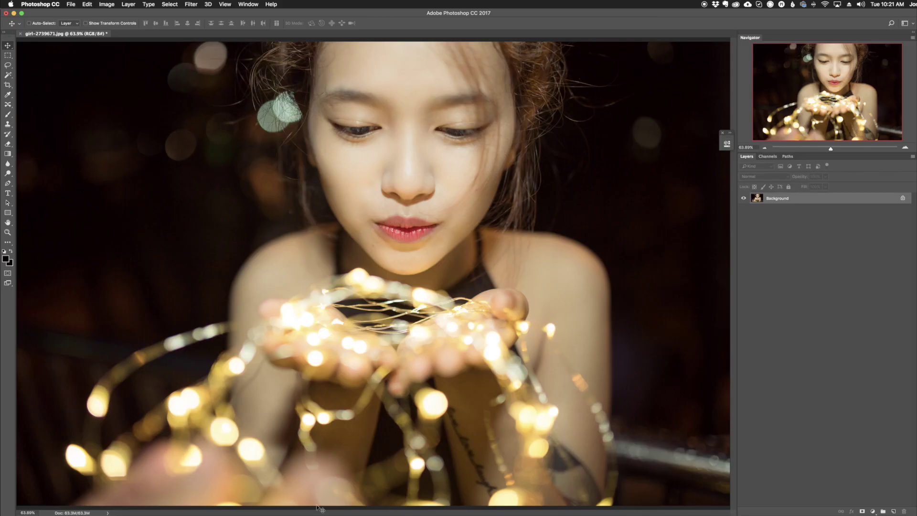
{"action": "left_click", "coordinate": [185, 508]}
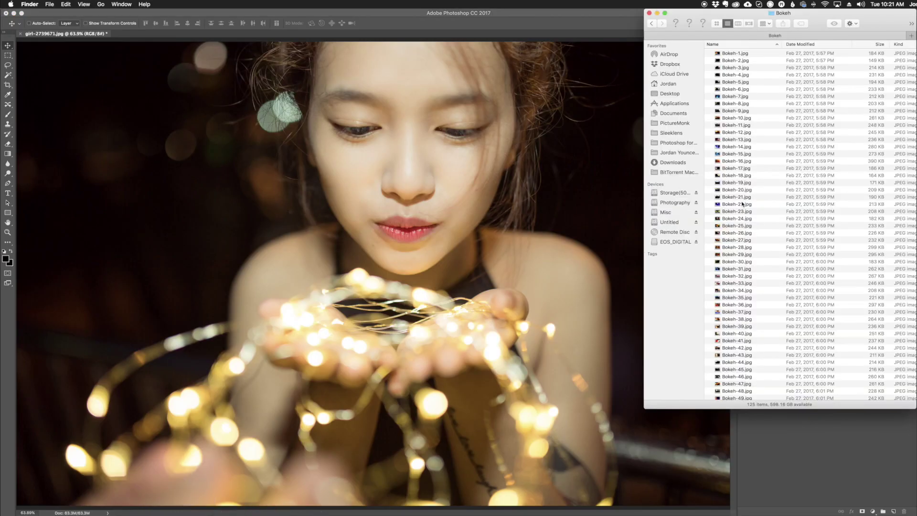
{"action": "left_click", "coordinate": [717, 23]}
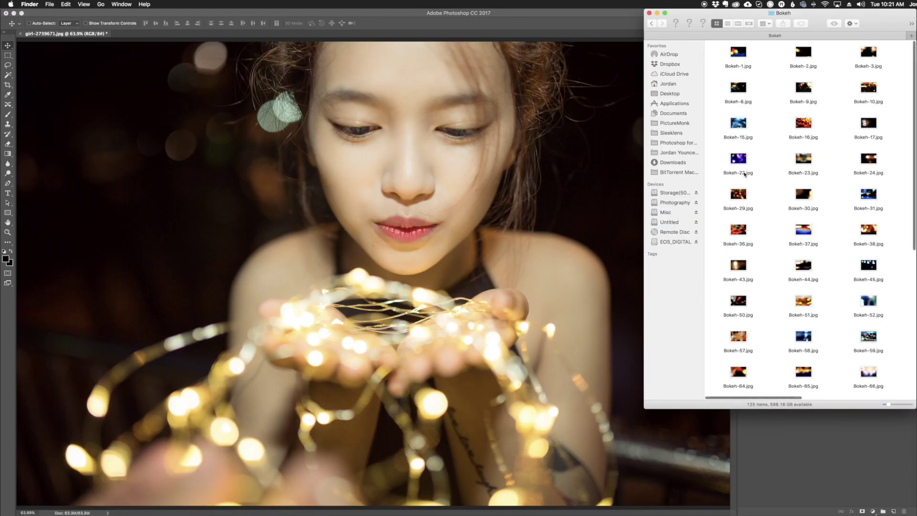
{"action": "scroll", "coordinate": [745, 253], "scroll_direction": "down", "scroll_amount": 1}
- Quick Look through Bokeh-29, Bokeh-36, Bokeh-43 and Bokeh-50 at full size
{"action": "left_click", "coordinate": [738, 184]}
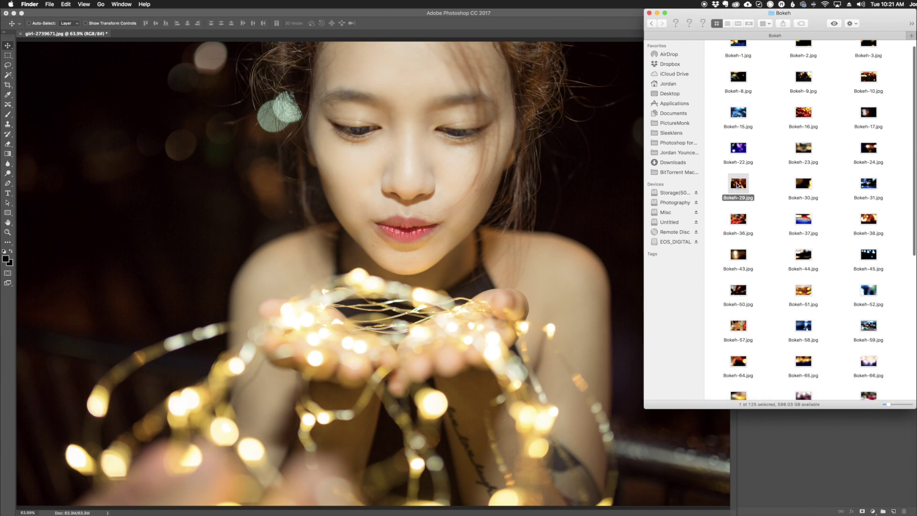
{"action": "key", "text": "space"}
{"action": "key", "text": "Down"}
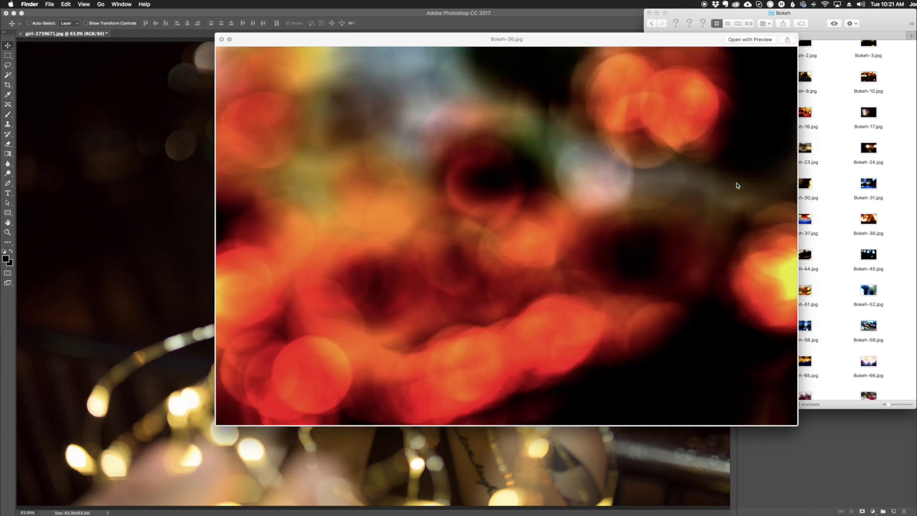
{"action": "key", "text": "Down"}
{"action": "key", "text": "Down"}
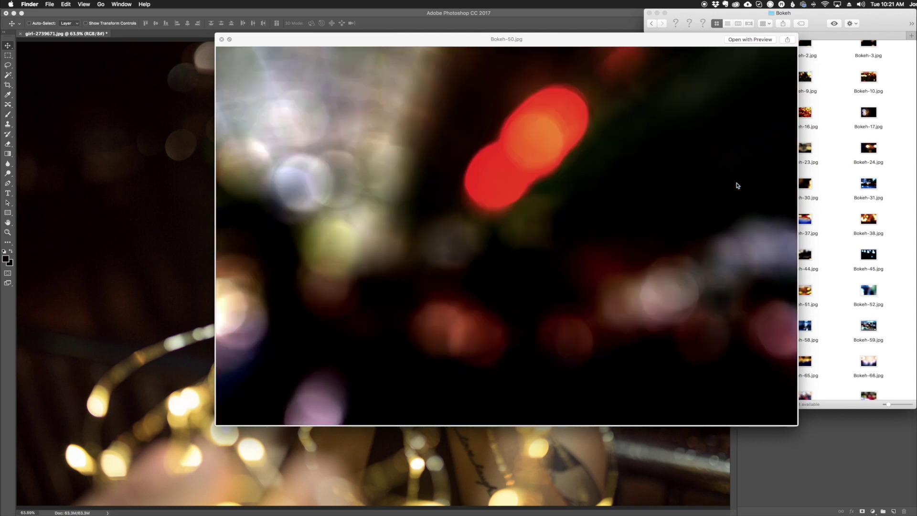
{"action": "key", "text": "Down"}
{"action": "key", "text": "space"}
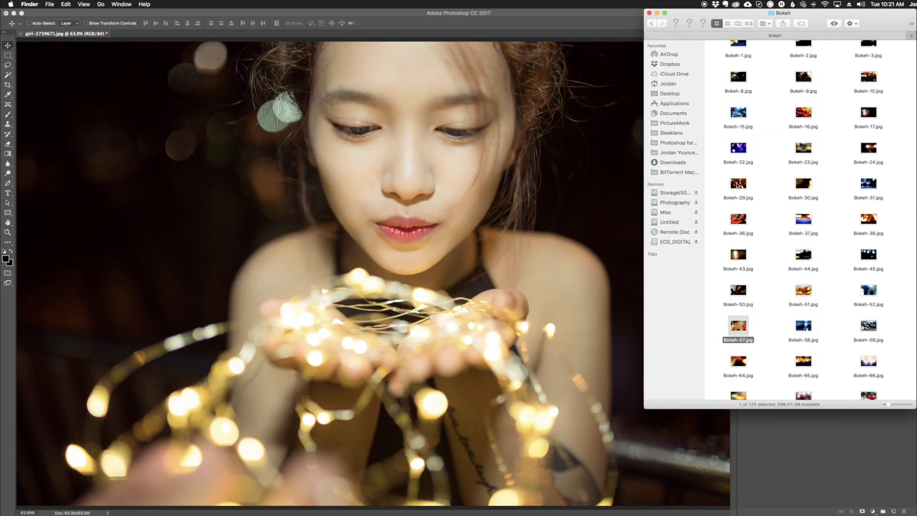
- Select and preview Bokeh-4.jpg at full size
{"action": "scroll", "coordinate": [802, 168], "scroll_direction": "right", "scroll_amount": 3}
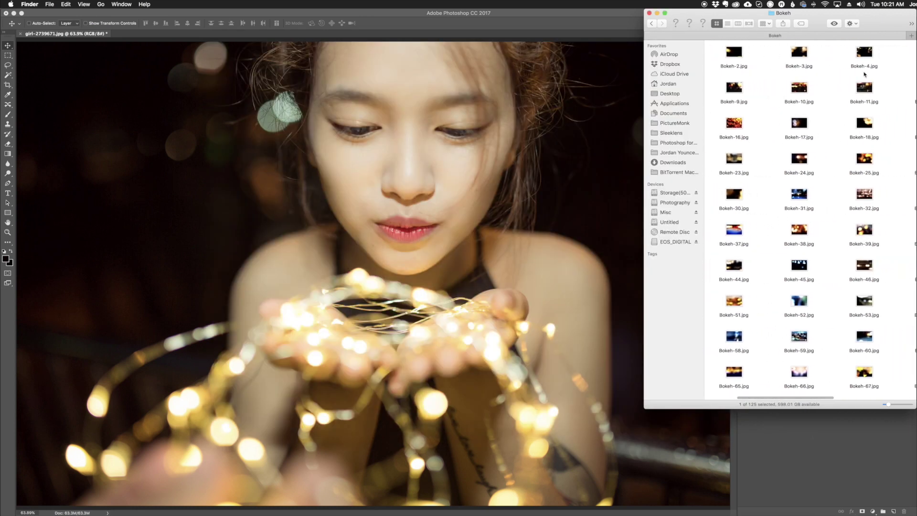
{"action": "left_click", "coordinate": [868, 52]}
{"action": "key", "text": "space"}
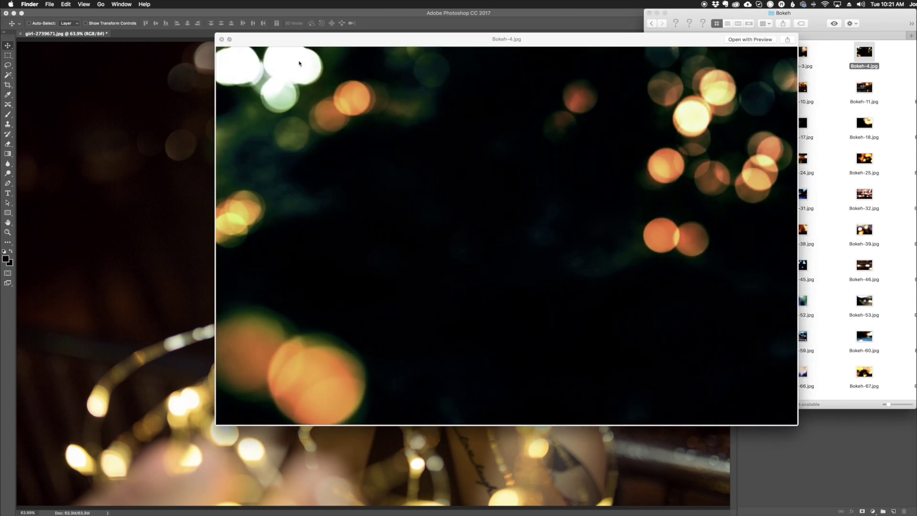
{"action": "left_click", "coordinate": [221, 39]}
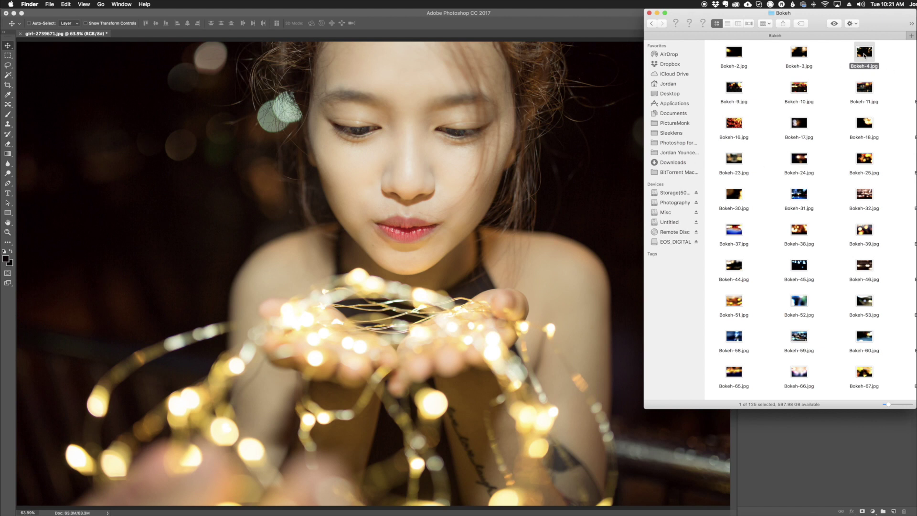
- Drop Bokeh-4.jpg onto the portrait and scale it to cover the whole canvas
{"action": "left_click_drag", "start_coordinate": [865, 55], "coordinate": [400, 173]}
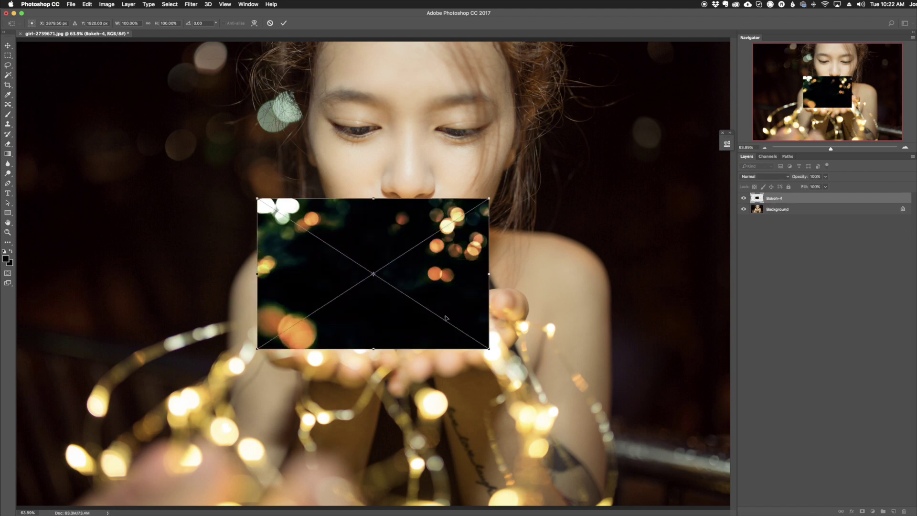
{"action": "left_click_drag", "start_coordinate": [491, 348], "coordinate": [615, 454]}
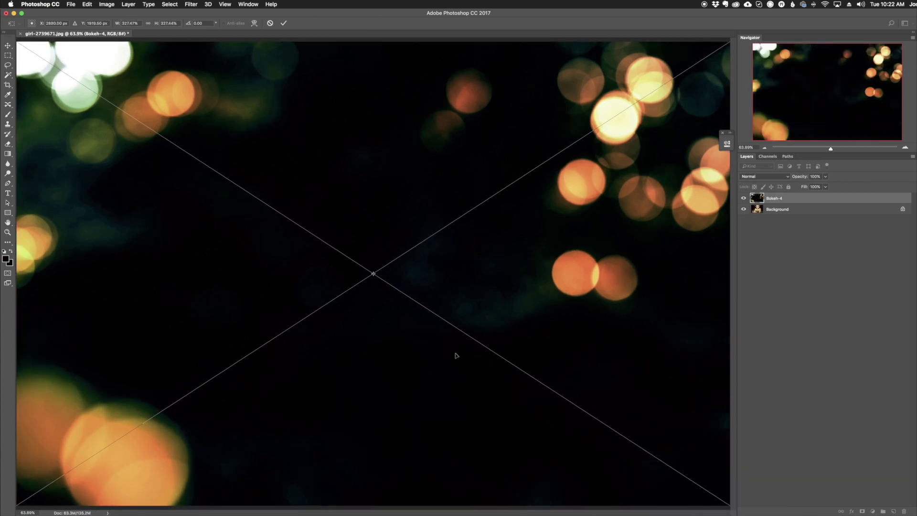
{"action": "scroll", "coordinate": [409, 334], "scroll_direction": "down", "scroll_amount": 3}
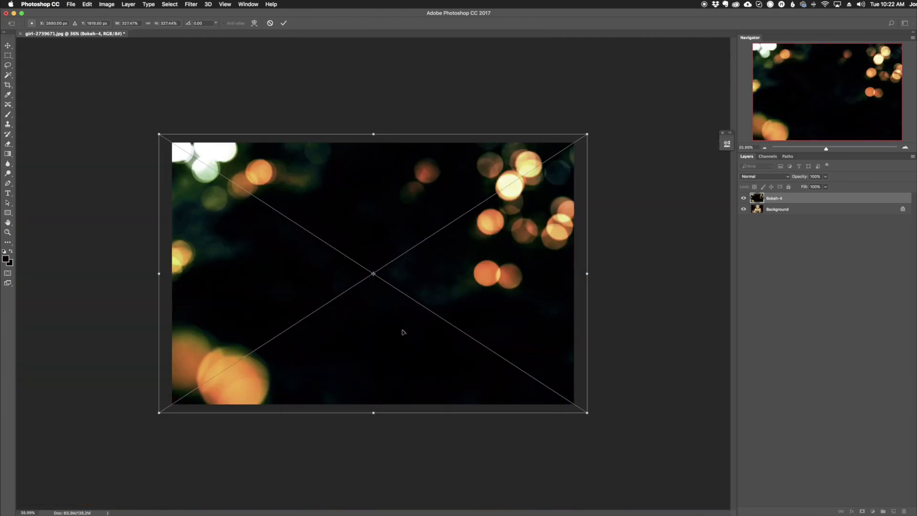
{"action": "left_click_drag", "start_coordinate": [586, 412], "coordinate": [579, 409]}
{"action": "key", "text": "Return"}
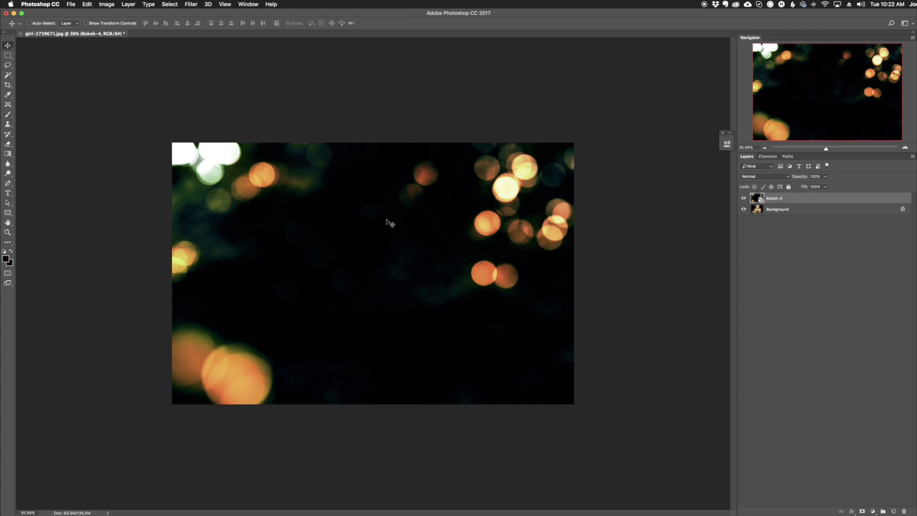
- Set the Bokeh-4 layer's blend mode to Screen and nudge it into place
{"action": "left_click", "coordinate": [770, 177]}
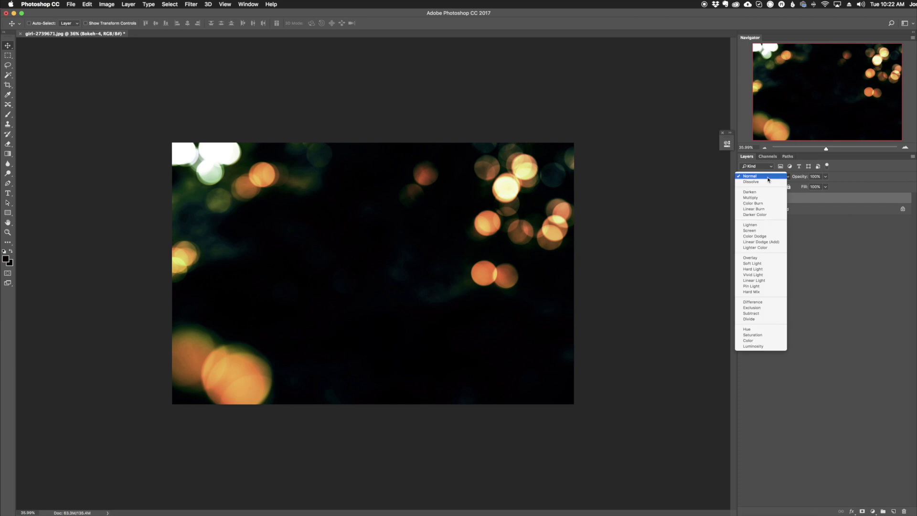
{"action": "left_click", "coordinate": [767, 231]}
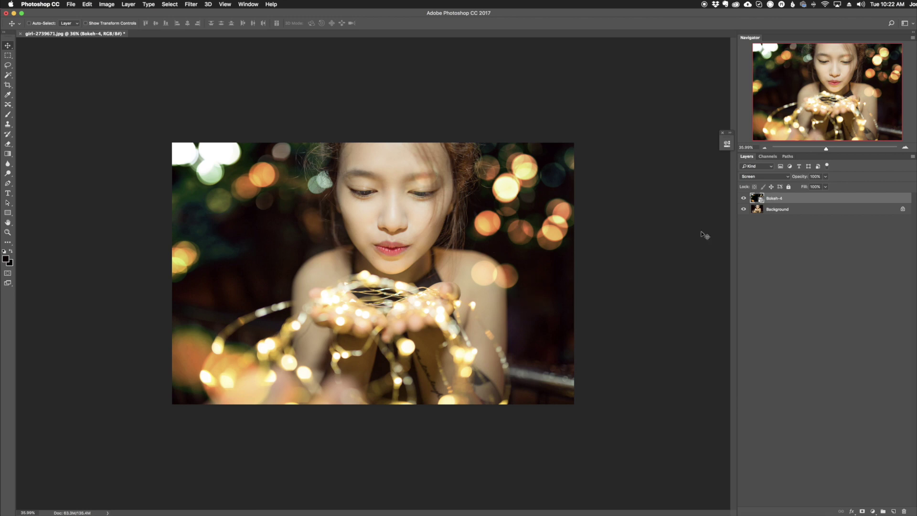
{"action": "left_click", "coordinate": [313, 235]}
{"action": "mouse_move", "coordinate": [312, 235]}
{"action": "left_mouse_down"}
{"action": "mouse_move", "coordinate": [217, 213]}
{"action": "mouse_move", "coordinate": [288, 153]}
{"action": "mouse_move", "coordinate": [420, 213]}
{"action": "mouse_move", "coordinate": [381, 311]}
{"action": "mouse_move", "coordinate": [308, 287]}
{"action": "mouse_move", "coordinate": [329, 244]}
{"action": "mouse_move", "coordinate": [365, 250]}
{"action": "mouse_move", "coordinate": [314, 236]}
{"action": "mouse_move", "coordinate": [315, 223]}
{"action": "left_mouse_up"}
- Add a layer mask to Bokeh-4 and paint out the lower-left bokeh with a 1800 brush
{"action": "left_click", "coordinate": [863, 512]}
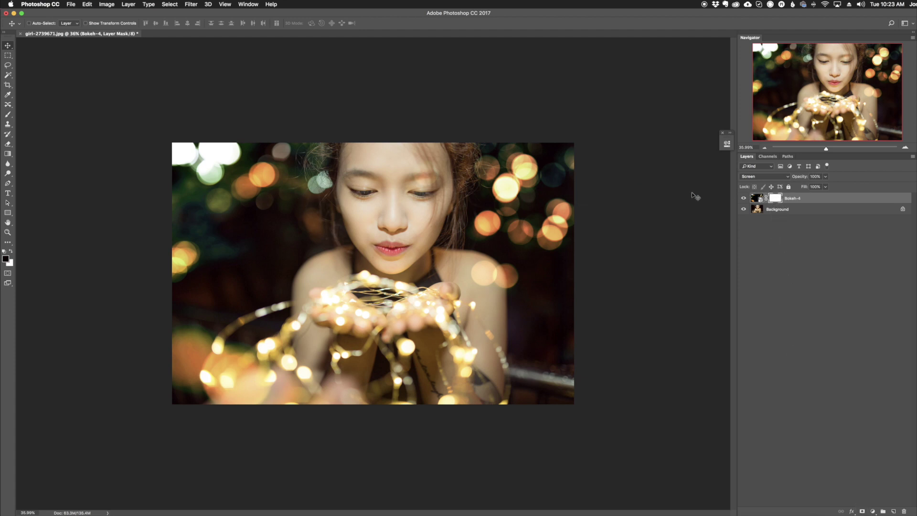
{"action": "left_click", "coordinate": [8, 115]}
{"action": "key", "text": "bracketright"}
{"action": "key", "text": "bracketright"}
{"action": "key", "text": "bracketright"}
{"action": "key", "text": "bracketright"}
{"action": "key", "text": "bracketright"}
{"action": "key", "text": "bracketright"}
{"action": "key", "text": "bracketright"}
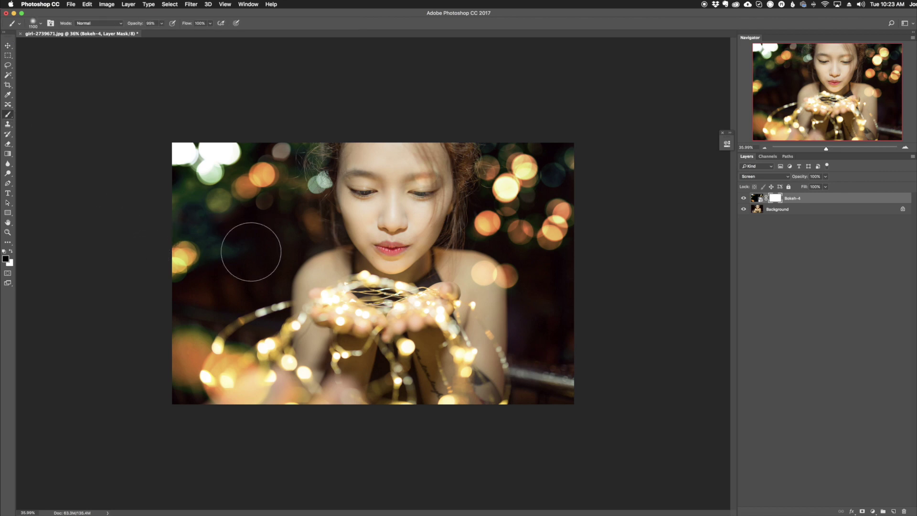
{"action": "key", "text": "bracketright"}
{"action": "key", "text": "bracketright"}
{"action": "key", "text": "bracketright"}
{"action": "key", "text": "bracketright"}
{"action": "key", "text": "bracketright"}
{"action": "key", "text": "bracketright"}
{"action": "key", "text": "bracketright"}
{"action": "key", "text": "bracketright"}
{"action": "key", "text": "bracketright"}
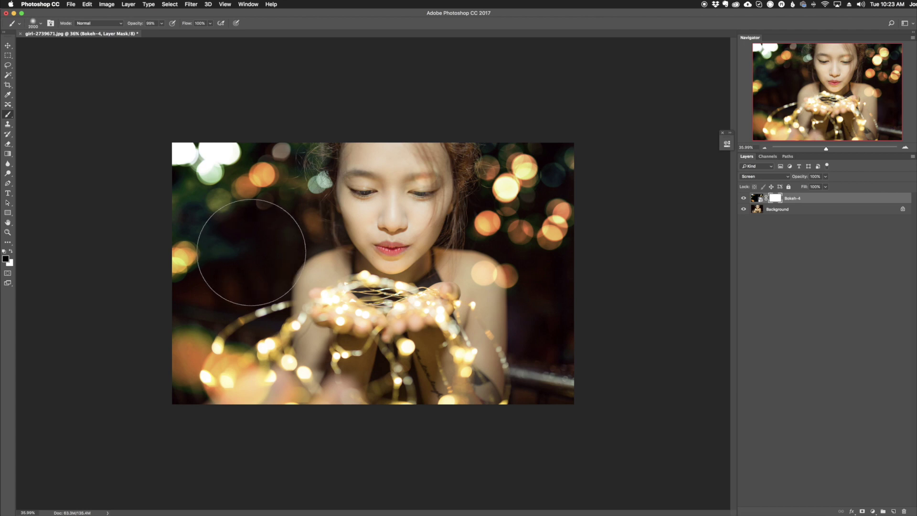
{"action": "mouse_move", "coordinate": [122, 344]}
{"action": "left_mouse_down"}
{"action": "mouse_move", "coordinate": [214, 381]}
{"action": "mouse_move", "coordinate": [220, 369]}
{"action": "mouse_move", "coordinate": [198, 371]}
{"action": "mouse_move", "coordinate": [302, 390]}
{"action": "left_mouse_up"}
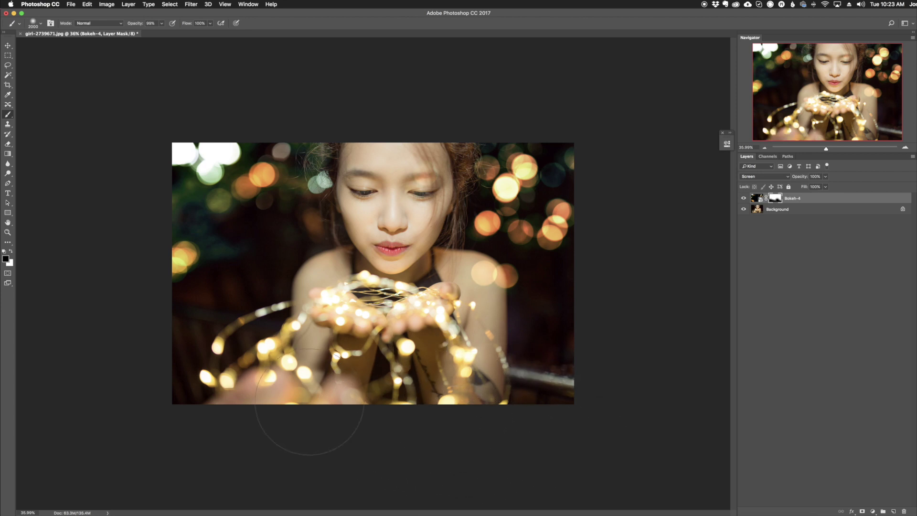
- Paint out bokeh over the shoulder with 900 and 300 brushes, then set opacity to 80%
{"action": "key", "text": "bracketleft"}
{"action": "key", "text": "bracketleft"}
{"action": "key", "text": "bracketleft"}
{"action": "key", "text": "bracketleft"}
{"action": "key", "text": "bracketleft"}
{"action": "key", "text": "bracketleft"}
{"action": "key", "text": "bracketleft"}
{"action": "key", "text": "bracketleft"}
{"action": "key", "text": "bracketleft"}
{"action": "key", "text": "bracketleft"}
{"action": "key", "text": "bracketleft"}
{"action": "mouse_move", "coordinate": [468, 293]}
{"action": "left_mouse_down"}
{"action": "mouse_move", "coordinate": [485, 271]}
{"action": "mouse_move", "coordinate": [473, 284]}
{"action": "left_mouse_up"}
{"action": "key", "text": "bracketleft"}
{"action": "key", "text": "bracketleft"}
{"action": "key", "text": "bracketleft"}
{"action": "key", "text": "bracketleft"}
{"action": "key", "text": "bracketleft"}
{"action": "key", "text": "bracketleft"}
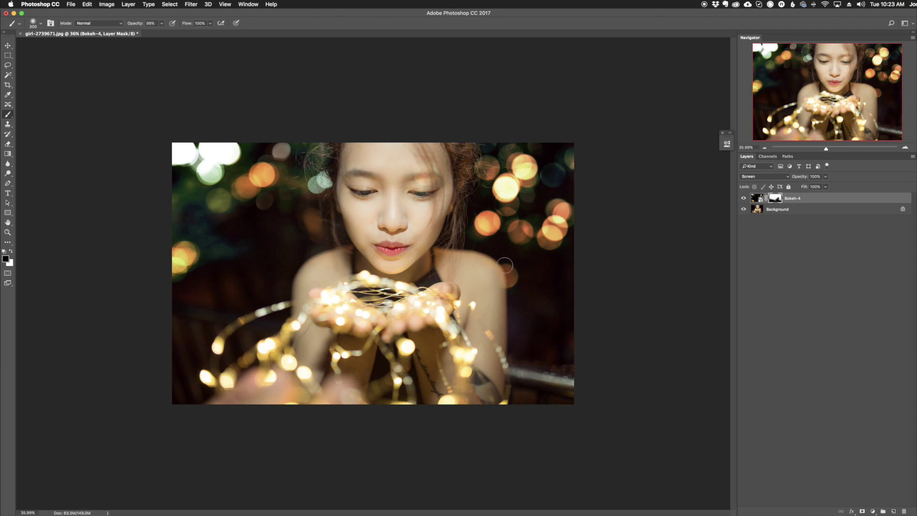
{"action": "left_click_drag", "start_coordinate": [492, 271], "coordinate": [515, 284]}
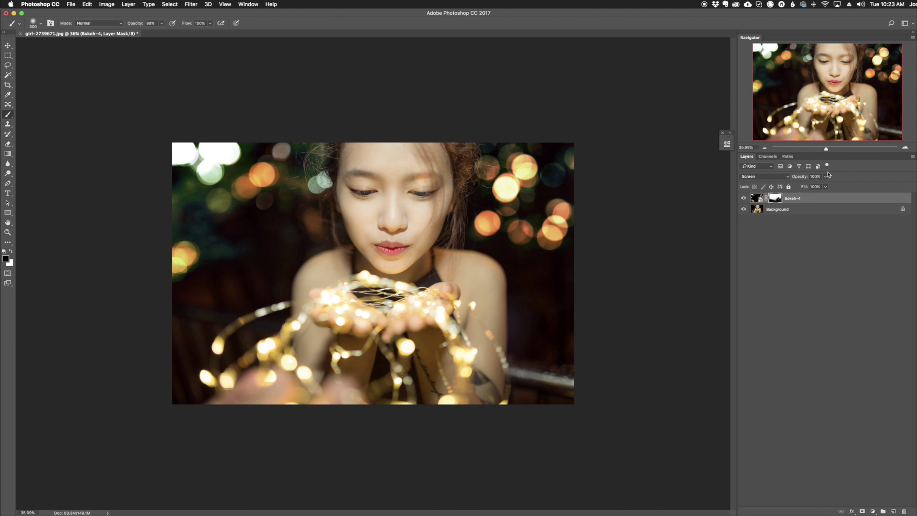
{"action": "left_click_drag", "start_coordinate": [802, 180], "coordinate": [826, 180]}
- Add a Hue/Saturation adjustment layer clipped to the Bokeh-4 layer
{"action": "left_click", "coordinate": [873, 511]}
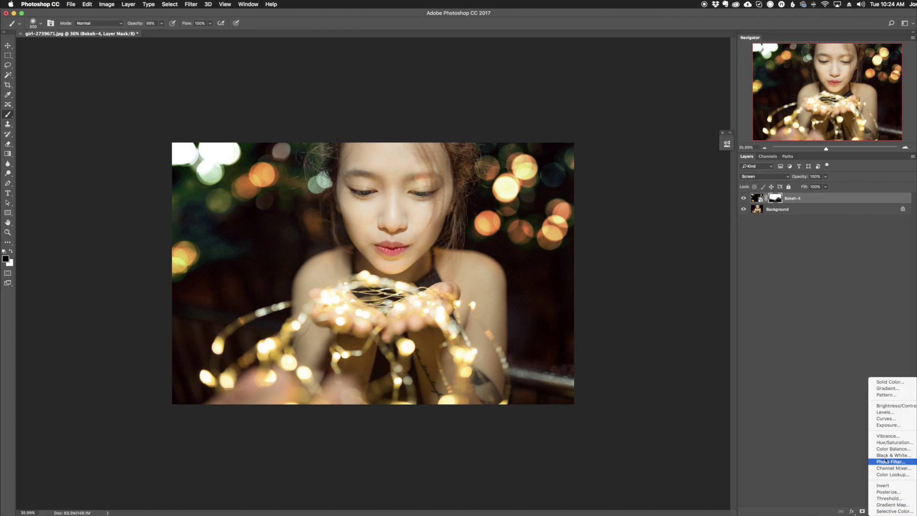
{"action": "left_click", "coordinate": [885, 443]}
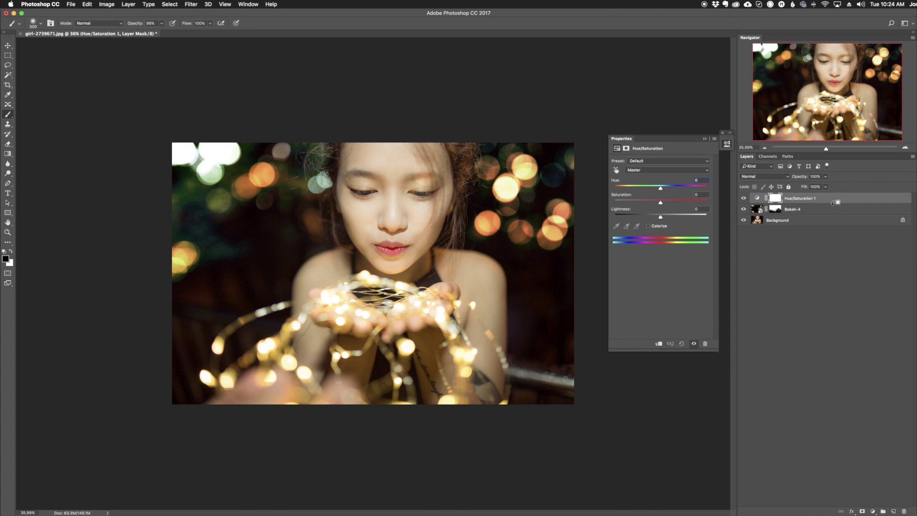
{"action": "left_click", "coordinate": [834, 202], "text": "alt"}
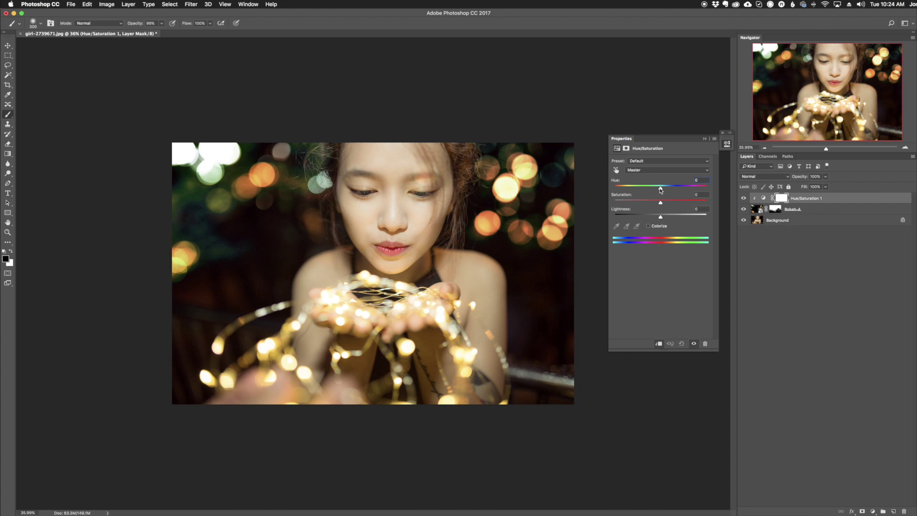
- Colorize the bokeh blue with Hue 187, Saturation 29 and Lightness -13
{"action": "left_click_drag", "start_coordinate": [661, 189], "coordinate": [659, 189]}
{"action": "left_click", "coordinate": [649, 226]}
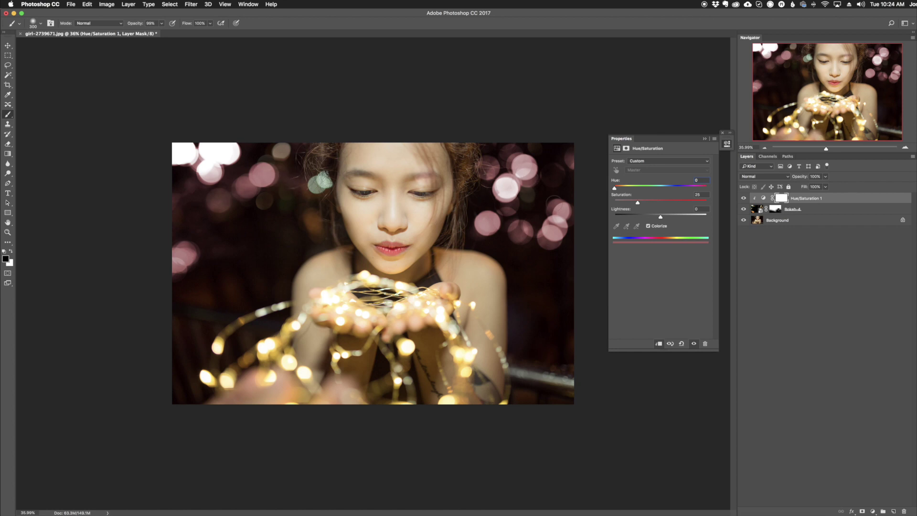
{"action": "left_click_drag", "start_coordinate": [615, 188], "coordinate": [655, 217]}
{"action": "left_click_drag", "start_coordinate": [629, 188], "coordinate": [627, 189]}
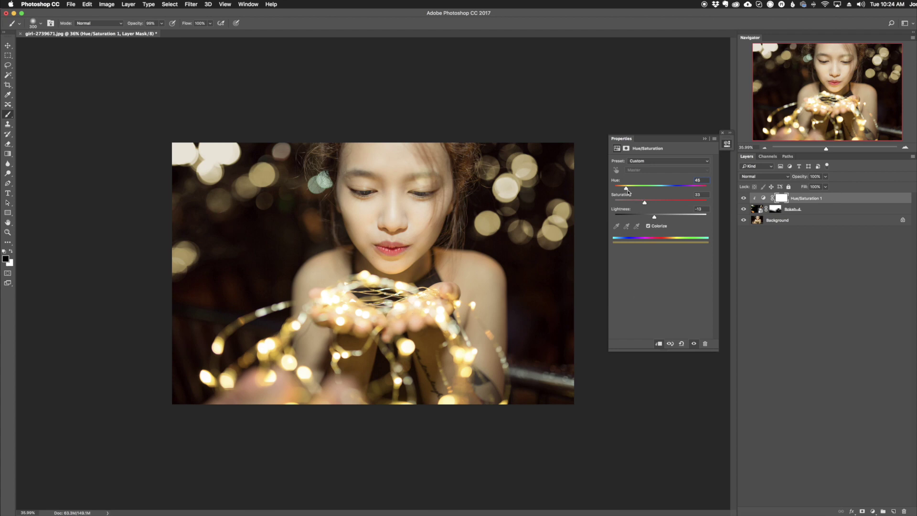
{"action": "mouse_move", "coordinate": [627, 189]}
{"action": "left_mouse_down"}
{"action": "mouse_move", "coordinate": [668, 188]}
{"action": "mouse_move", "coordinate": [631, 204]}
{"action": "mouse_move", "coordinate": [641, 204]}
{"action": "left_mouse_up"}
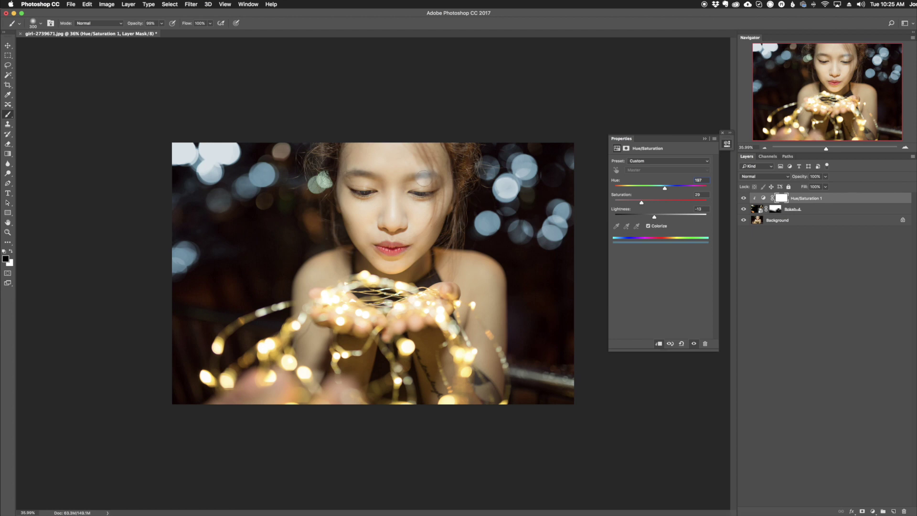
- Target Bokeh-4's layer mask and paint black over the lights beside the right shoulder
{"action": "left_click", "coordinate": [776, 212]}
{"action": "left_click", "coordinate": [776, 210]}
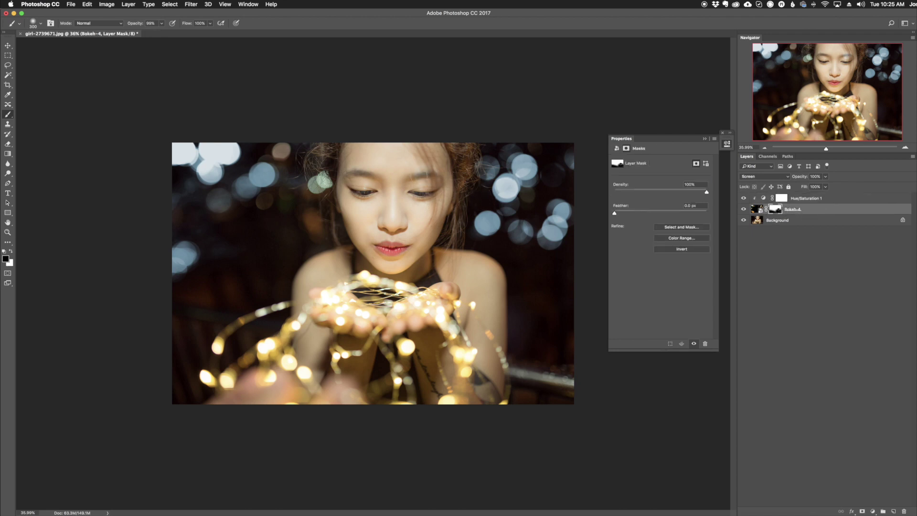
{"action": "left_click_drag", "start_coordinate": [386, 249], "coordinate": [512, 250]}
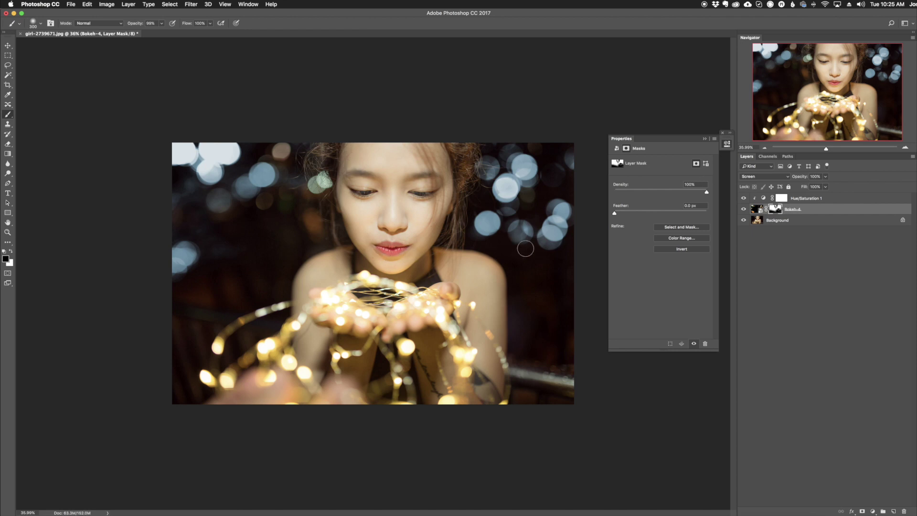